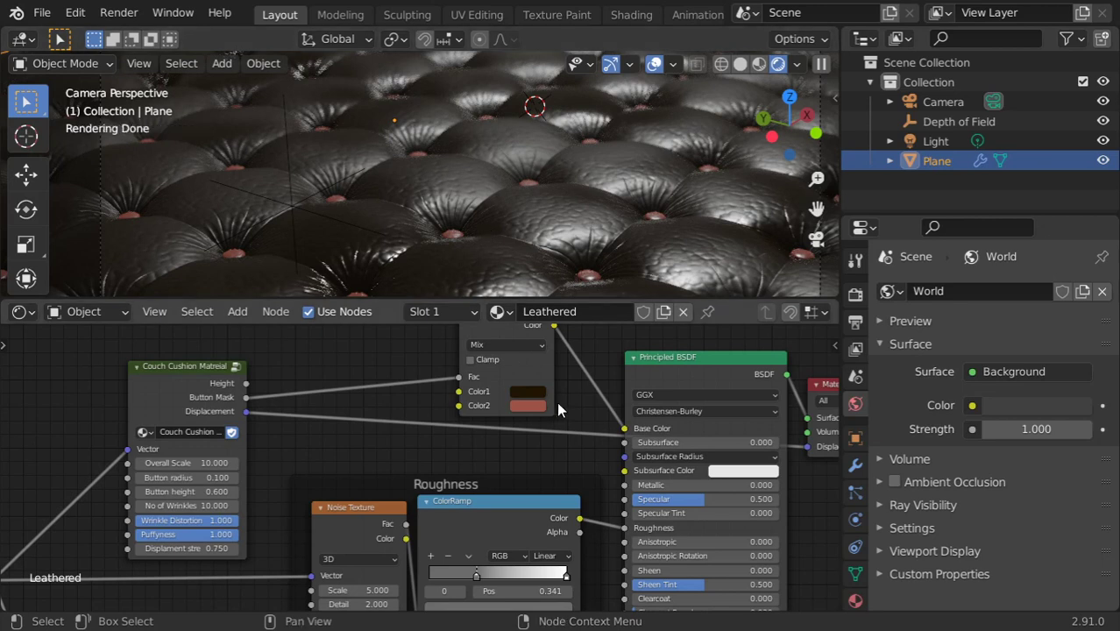
Set the Mix node's Color2 button colour to a saturated blue
click(537, 406)
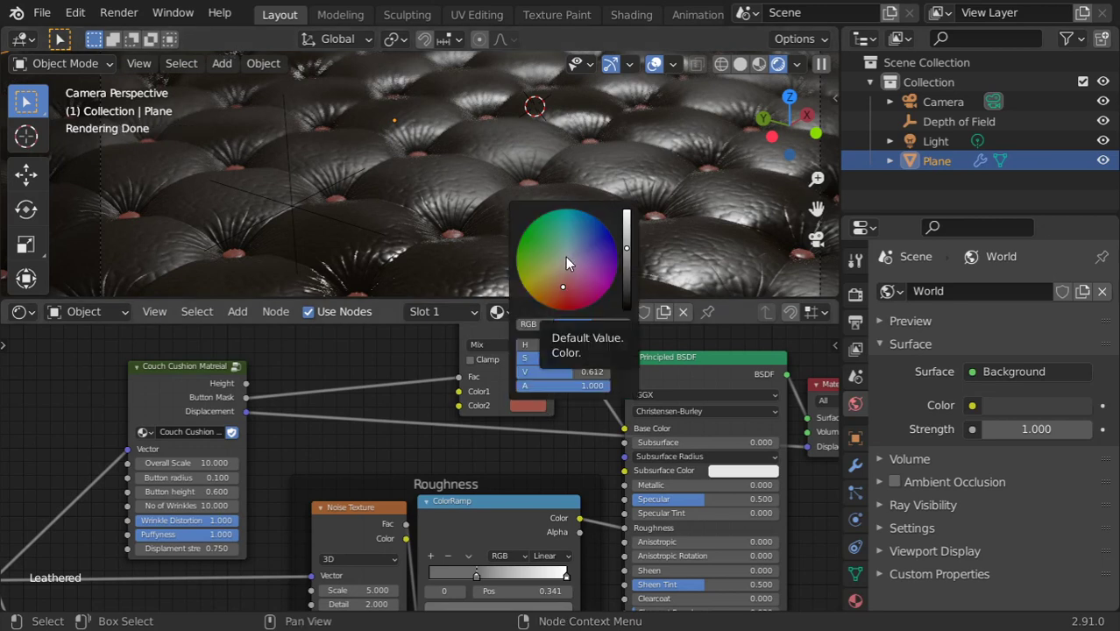
click(611, 249)
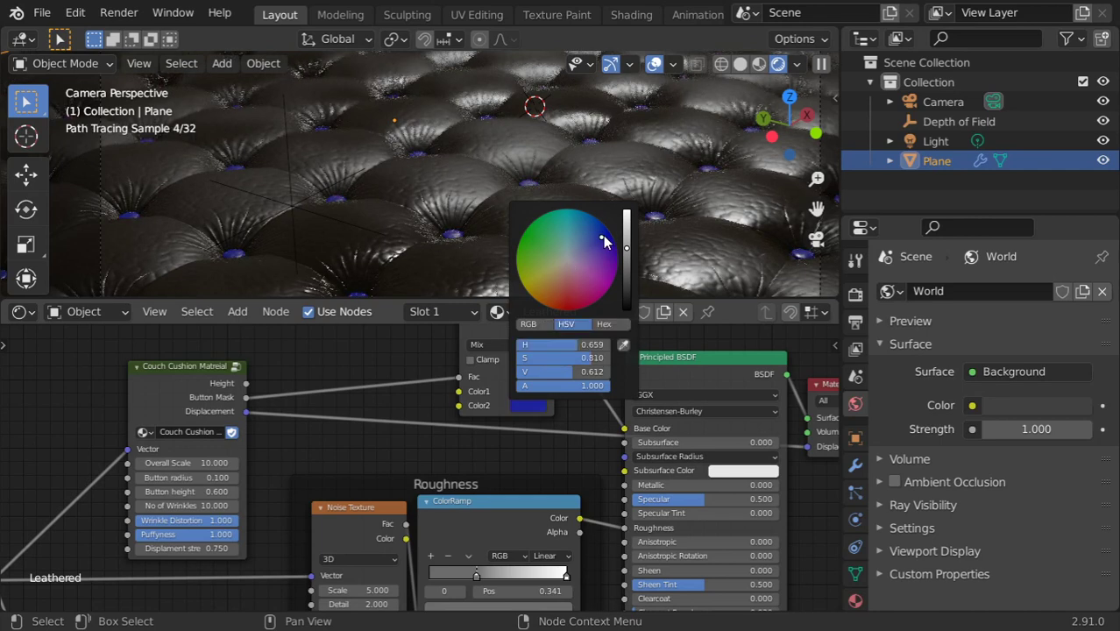
click(605, 227)
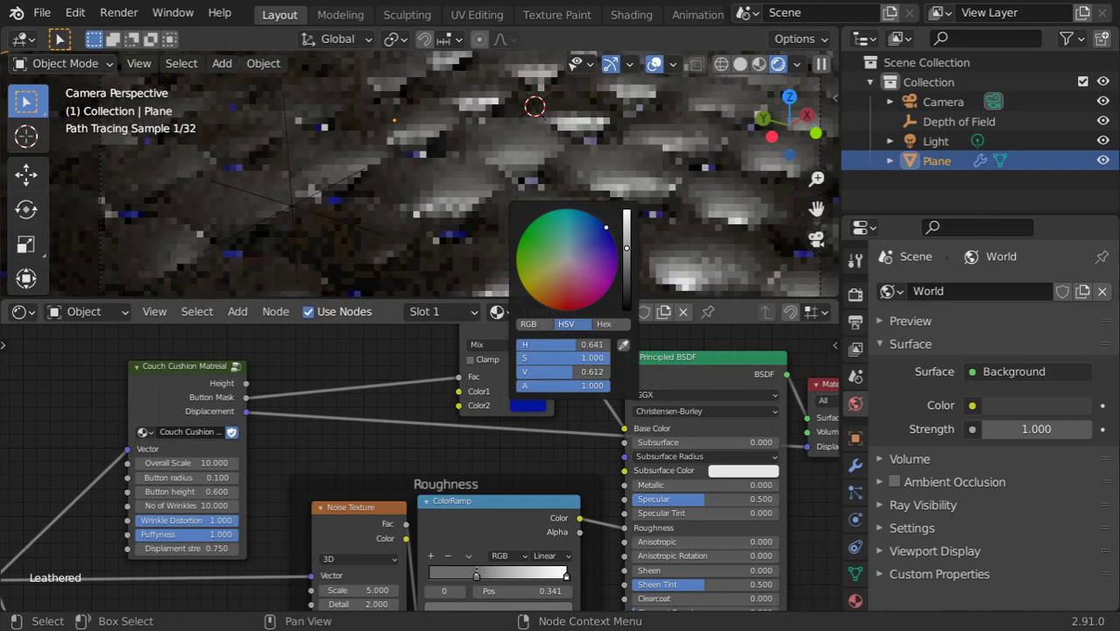
Change the leather's Color1 to a dark purple (H 0.836, S 0.606, V 0.278)
click(511, 392)
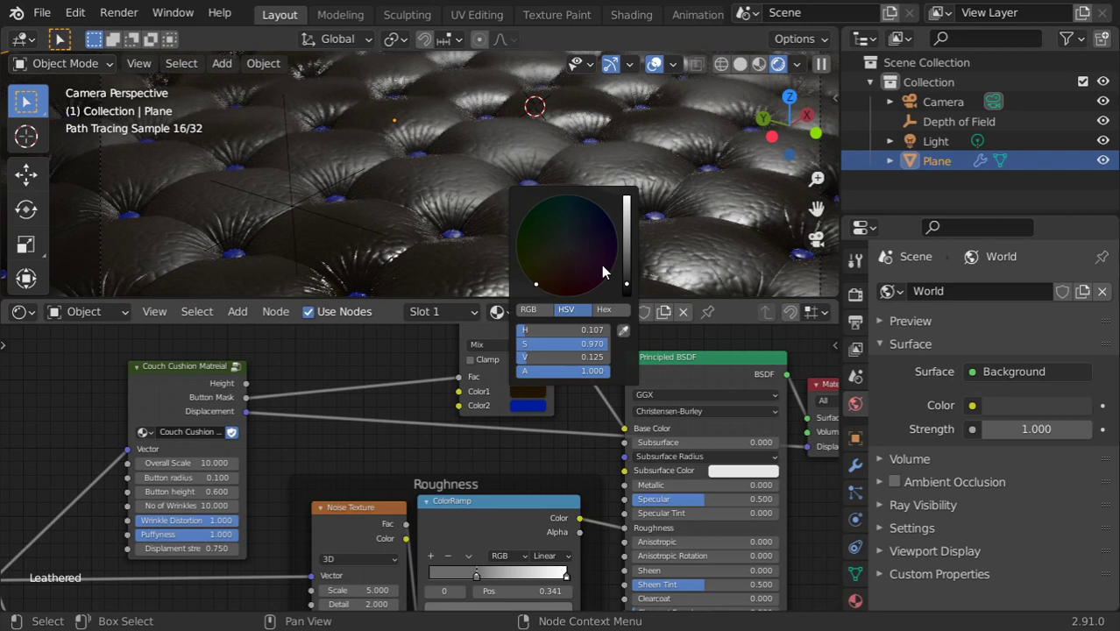
click(625, 250)
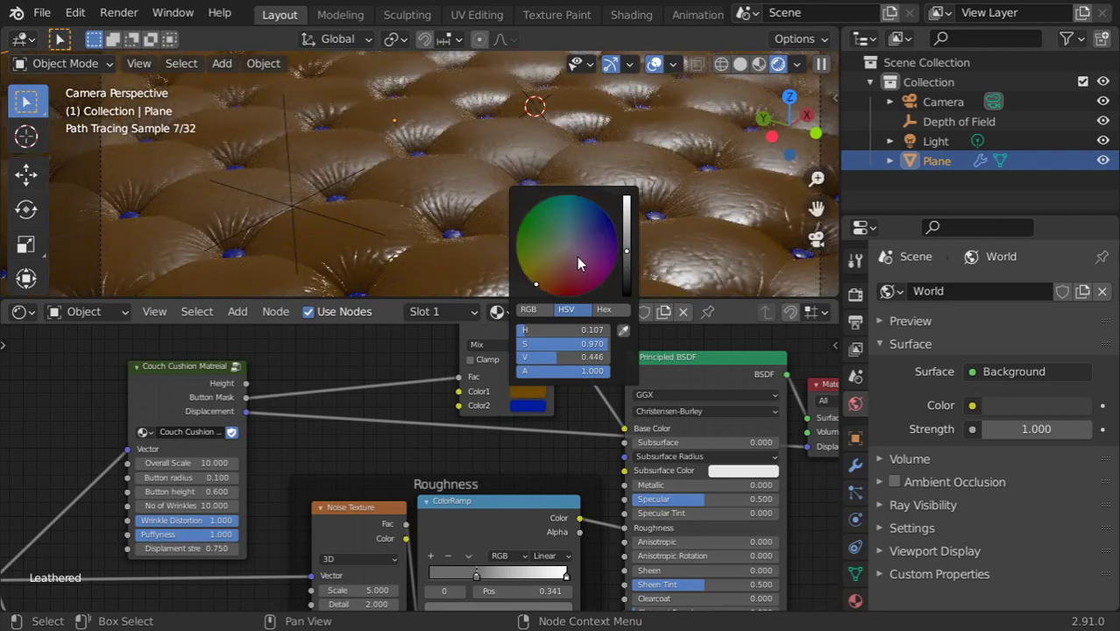
click(570, 226)
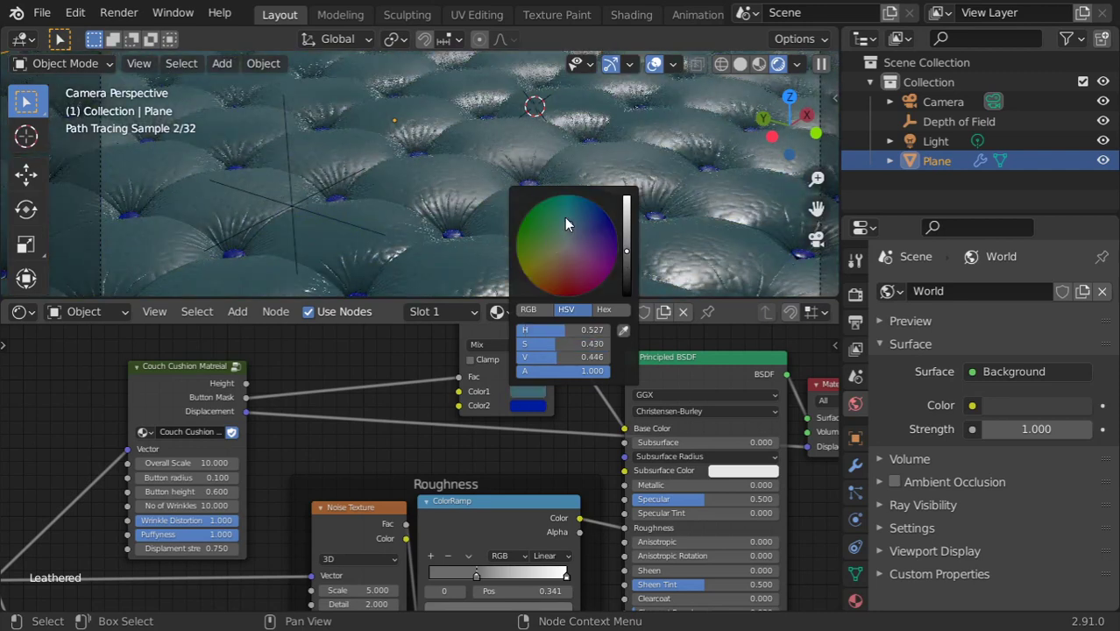
drag(575, 223, 587, 230)
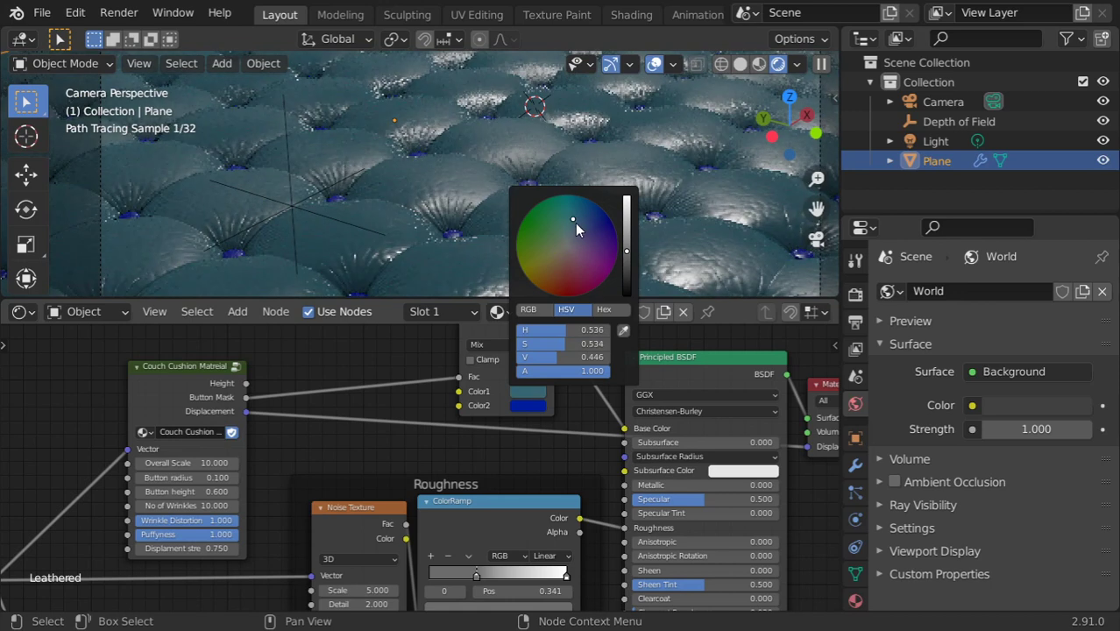
click(594, 261)
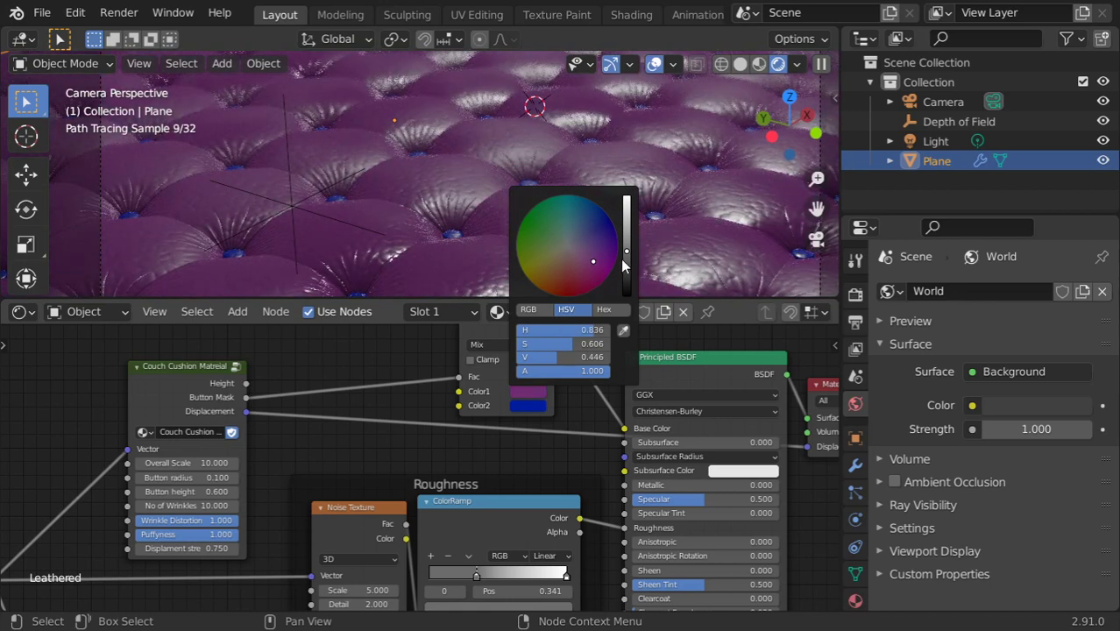
click(625, 260)
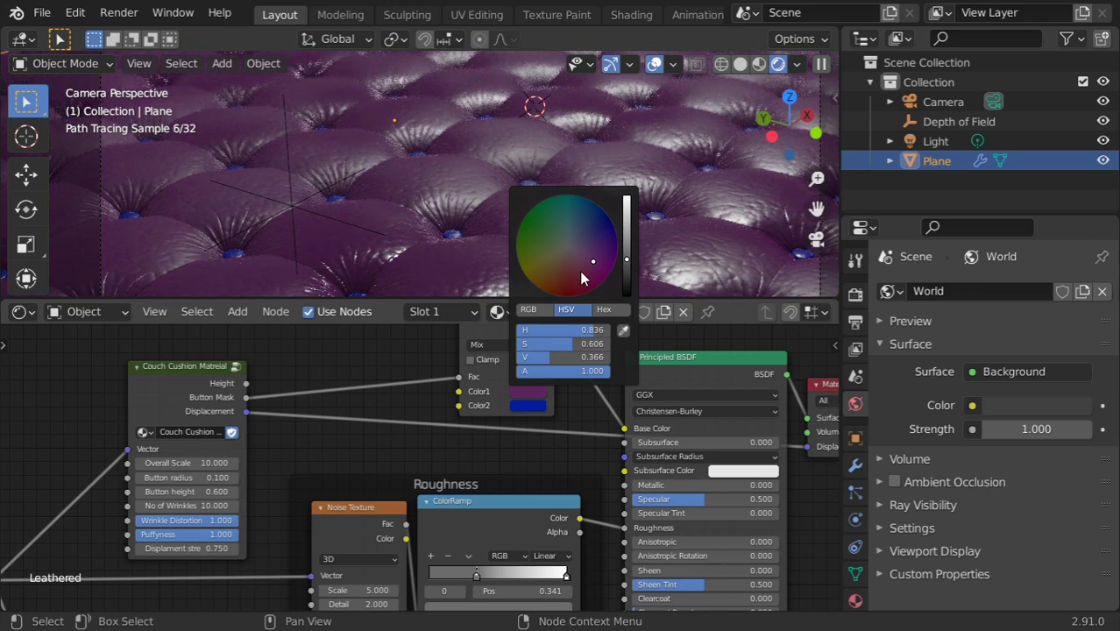
click(627, 268)
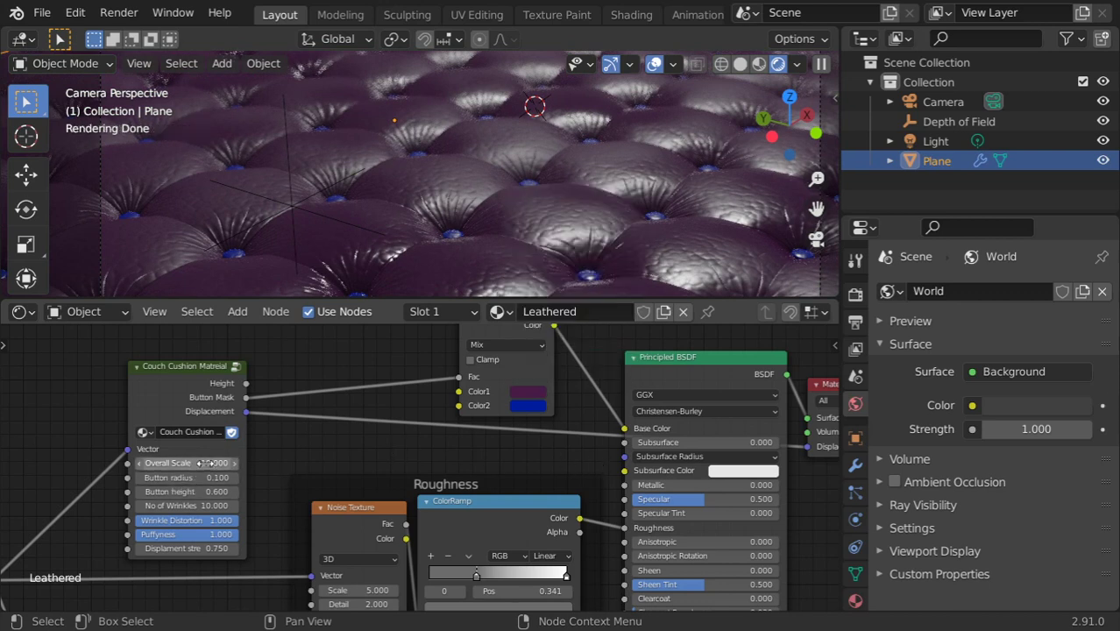
Set the Button radius to 0.200, leaving Button height at 0.600
drag(174, 378, 173, 374)
double_click(189, 487)
key(Return)
double_click(191, 474)
text(.2)
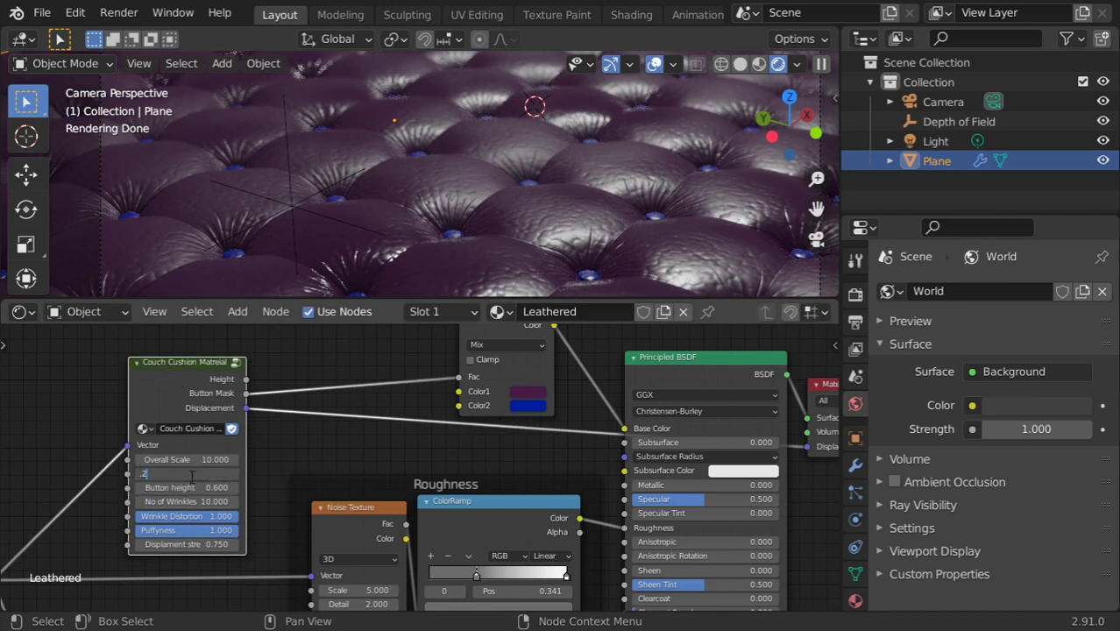
key(Return)
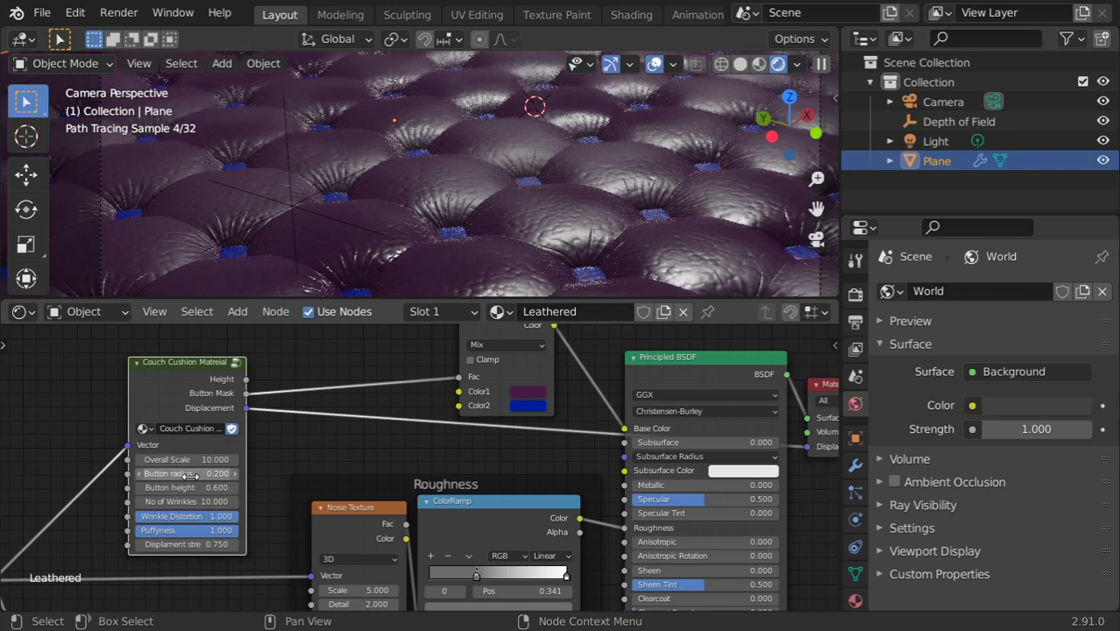
Raise the Button height to 0.700 after trying 0.450
double_click(207, 488)
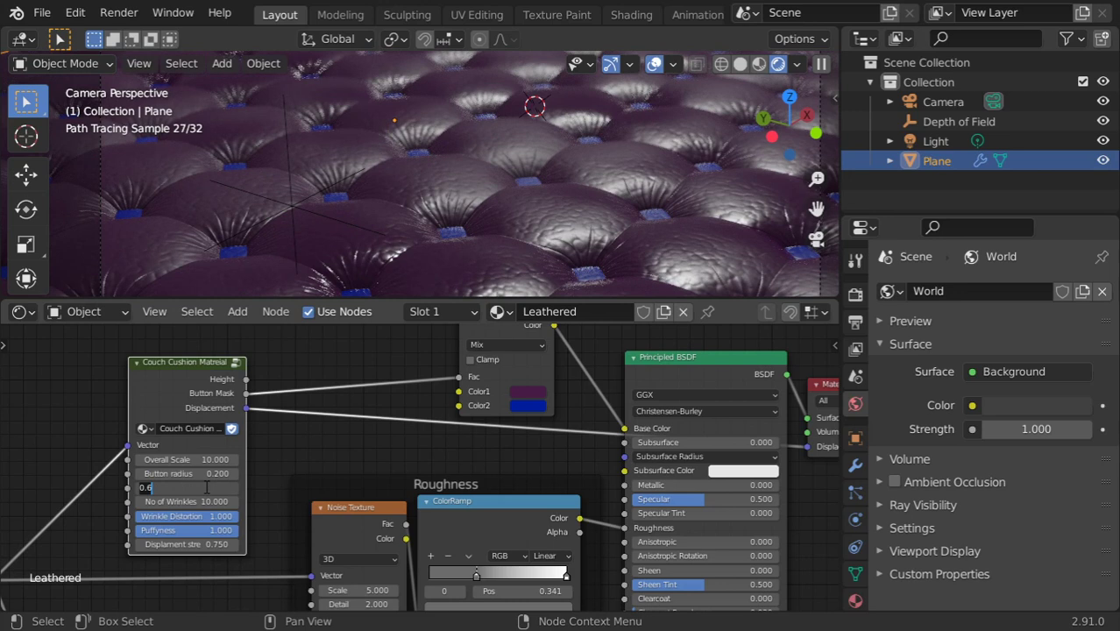
text(1)
key(Return)
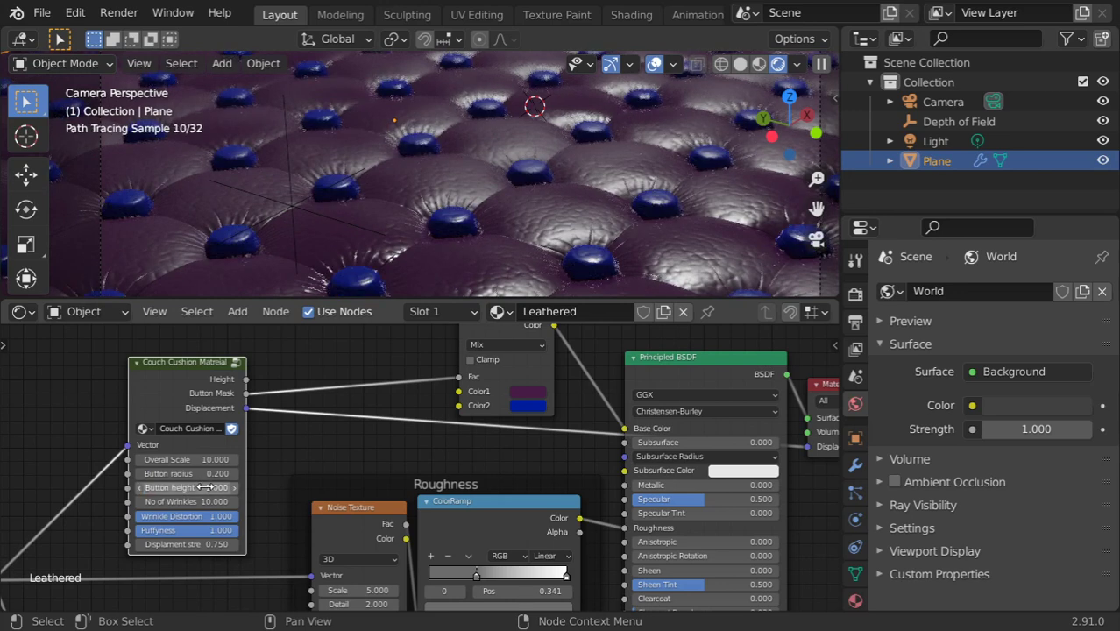
double_click(207, 488)
text(.45)
key(Return)
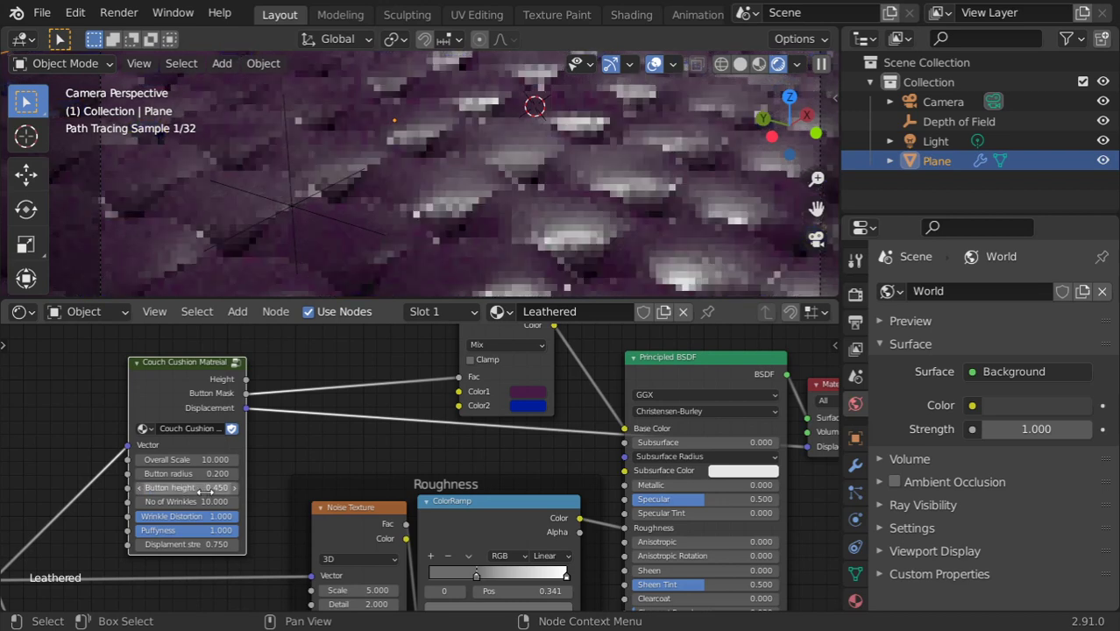
double_click(207, 488)
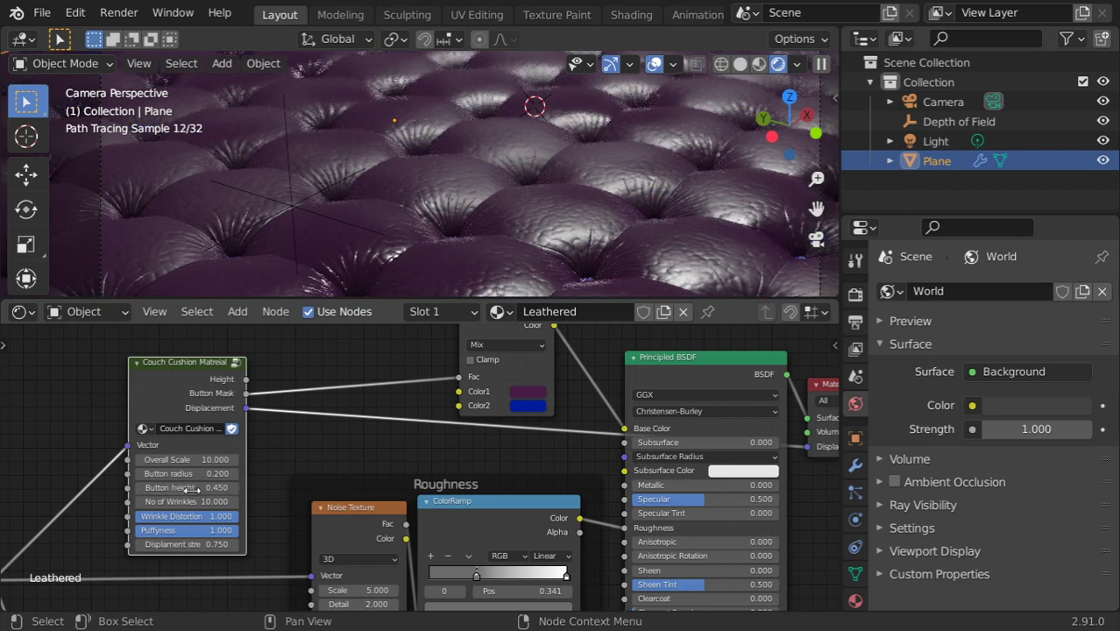
text(.7)
key(Return)
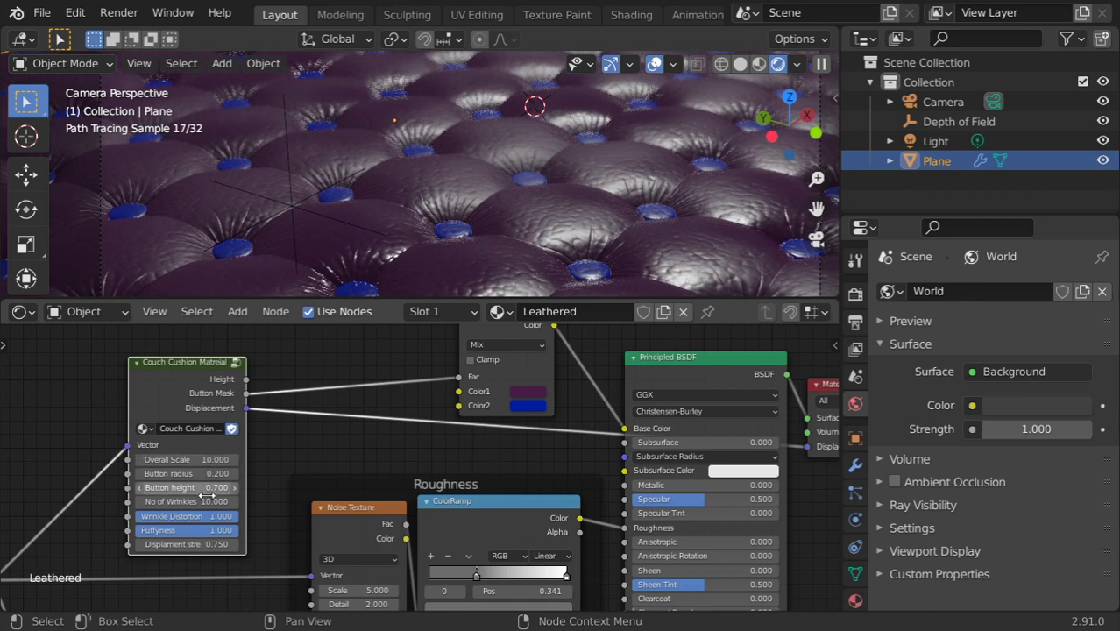
Adjust the No of Wrinkles value, entering 20 and then 30
click(189, 501)
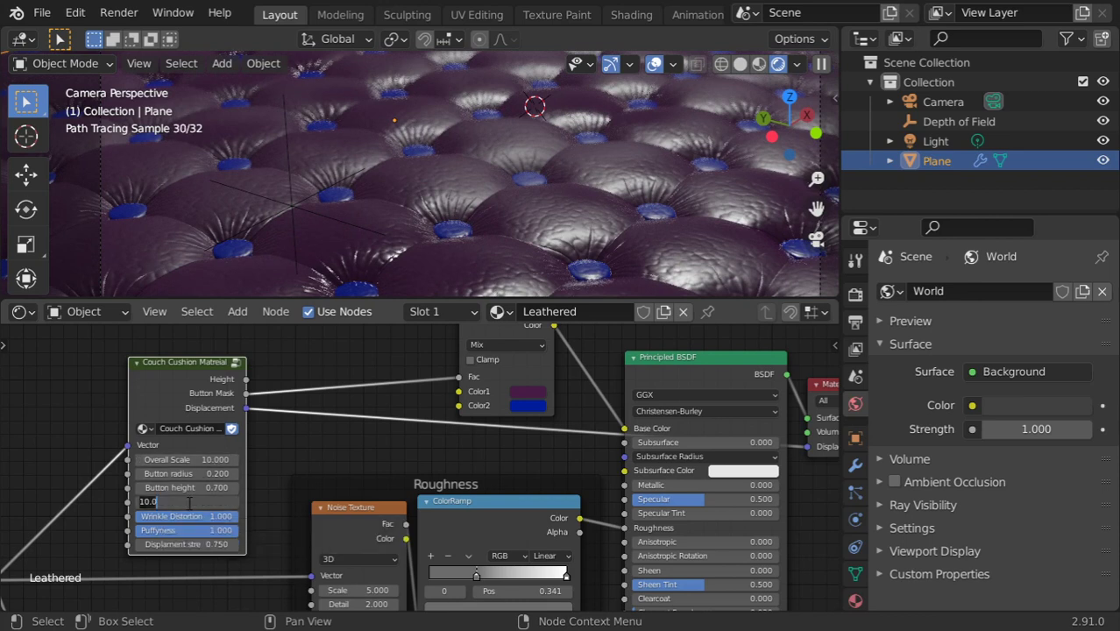
text(2)
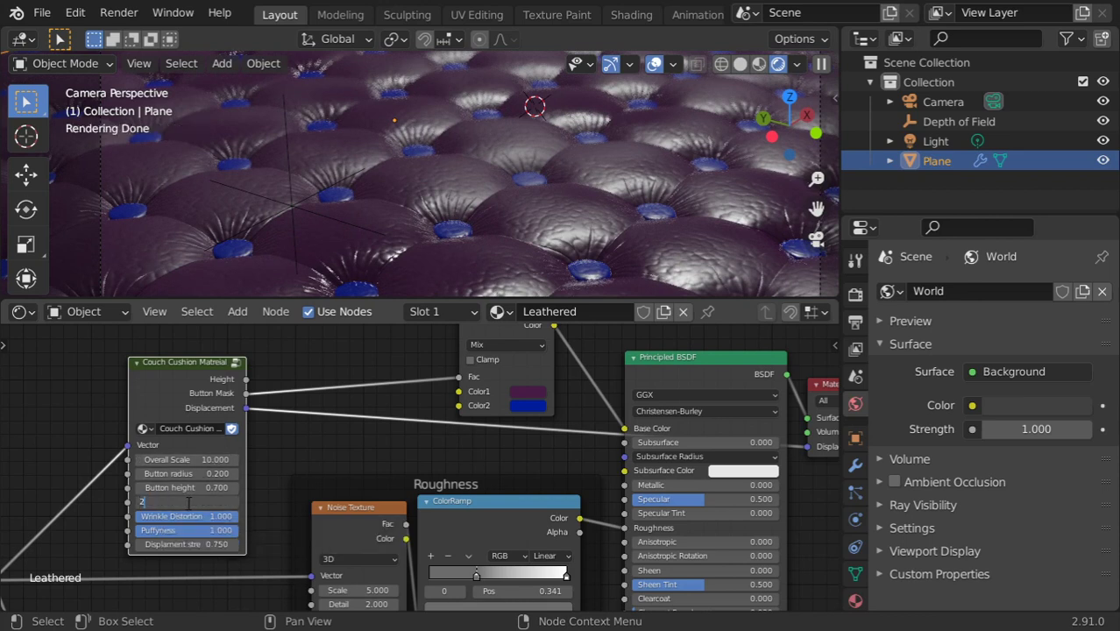
text(0)
key(Return)
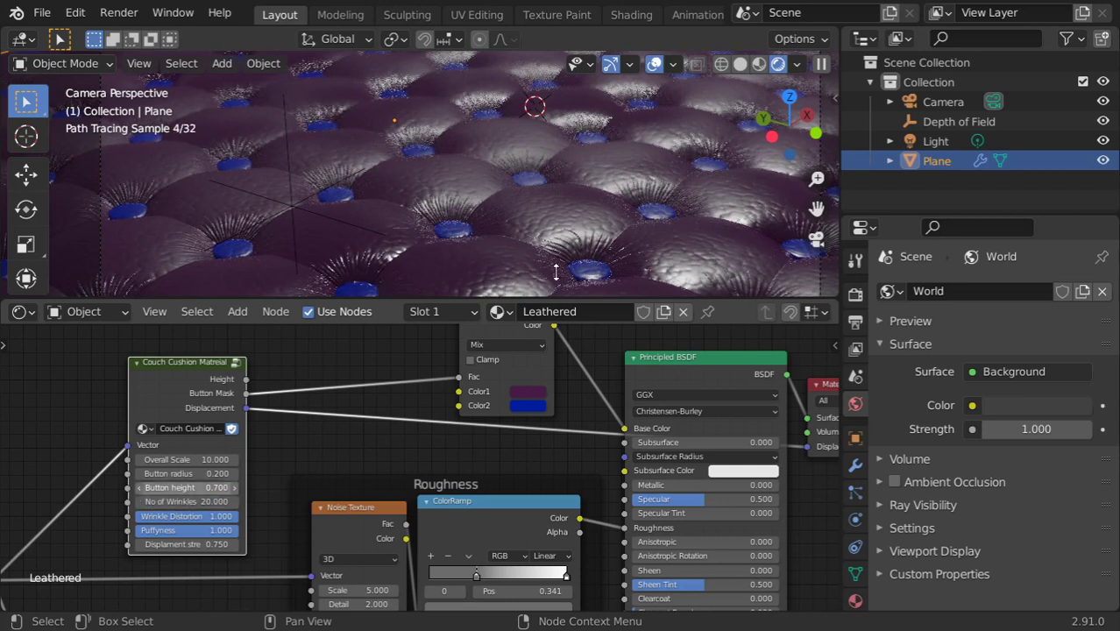
click(197, 500)
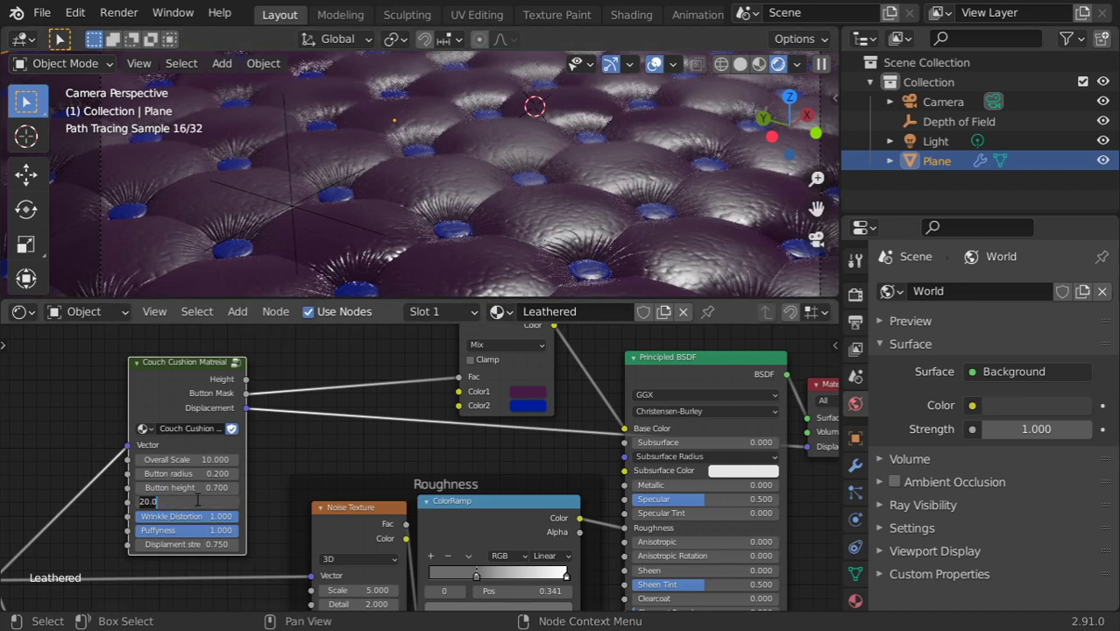
text(30)
key(Return)
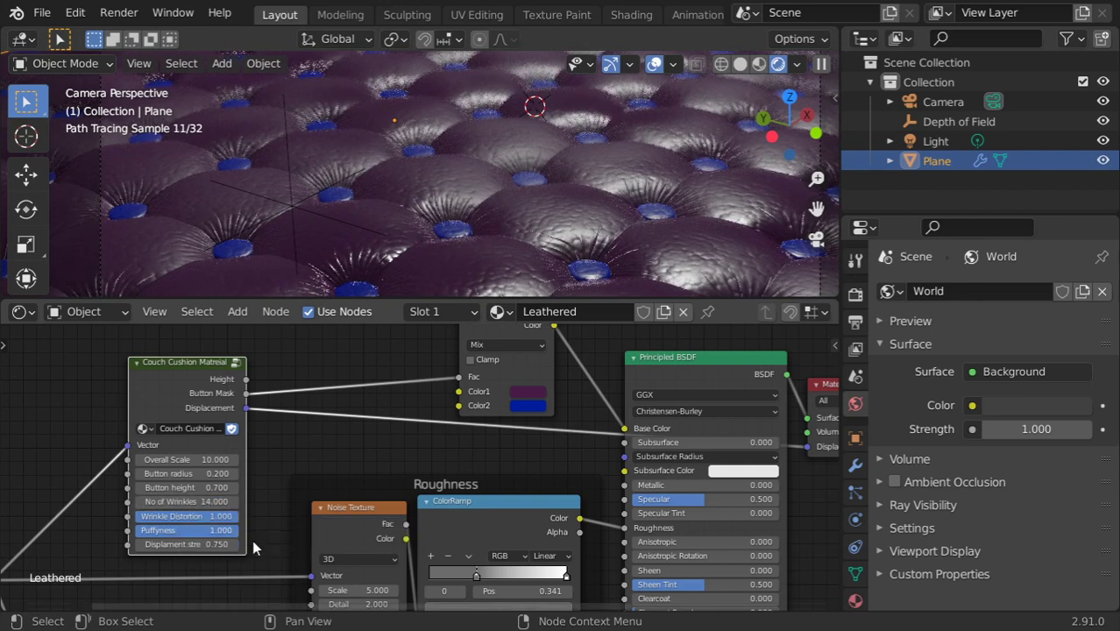
Set Overall Scale to 16, then drag it down to 12
click(200, 459)
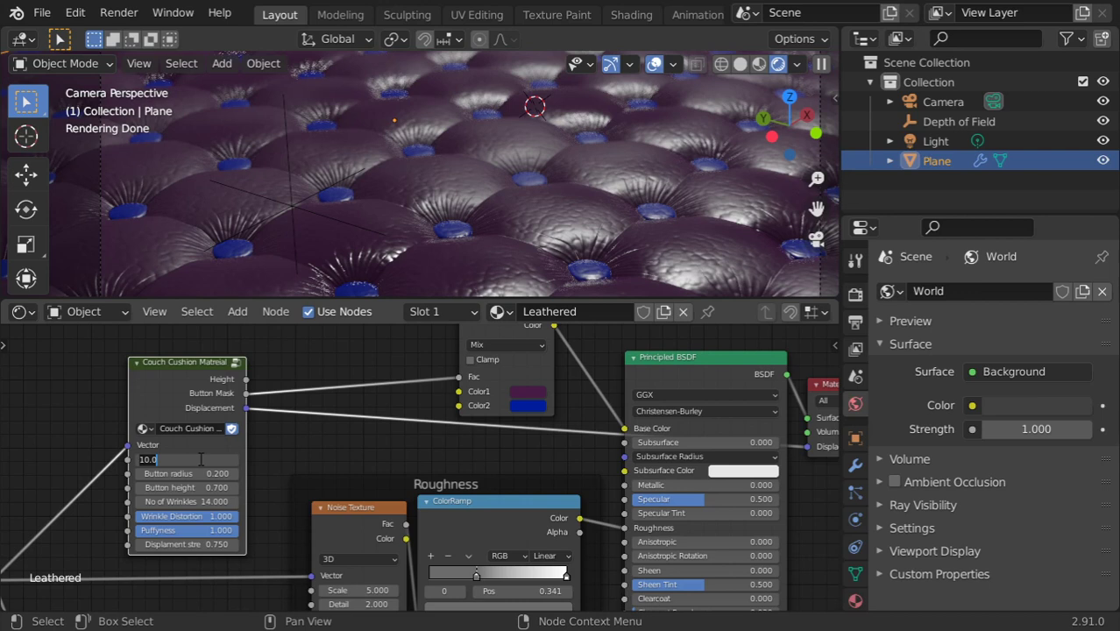
text(16)
key(Return)
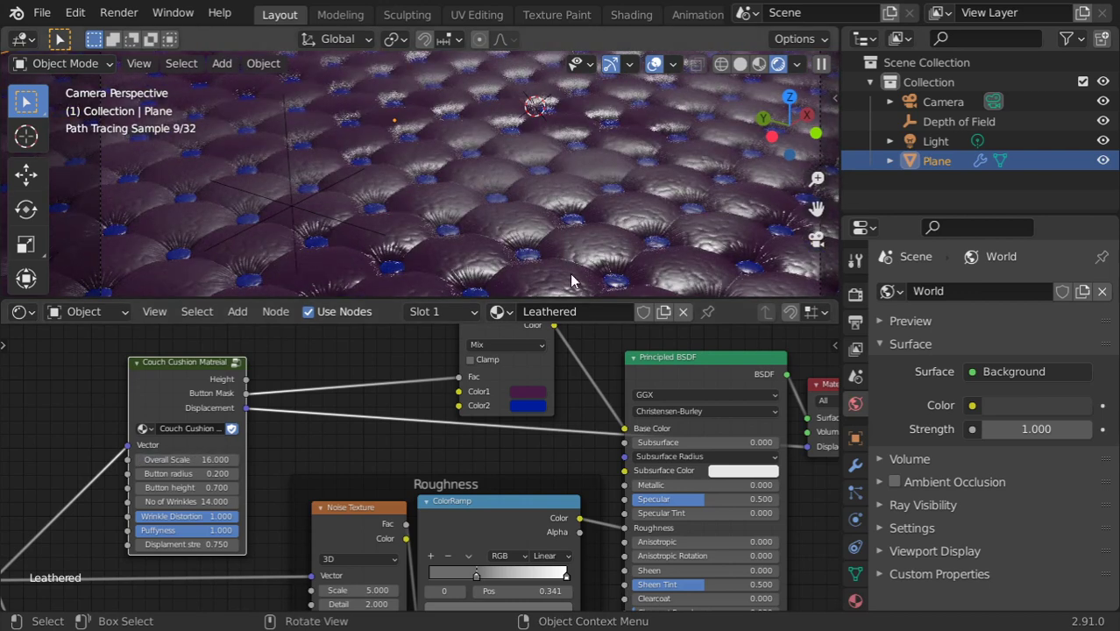
drag(200, 459, 198, 459)
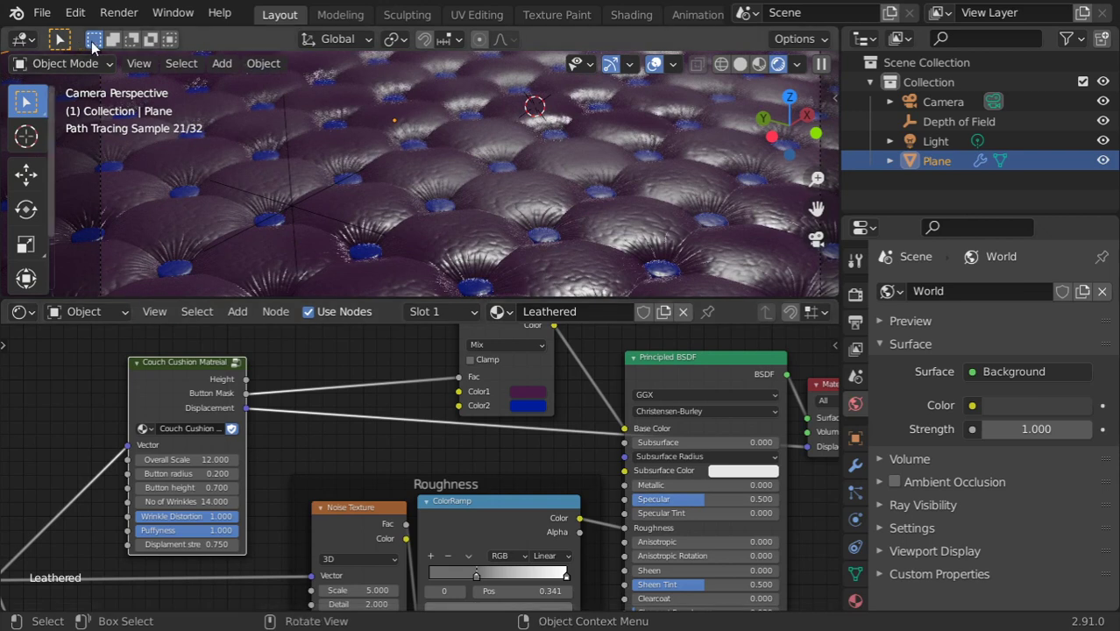
In solid shading and front view, box-select the top half of the sphere
click(758, 64)
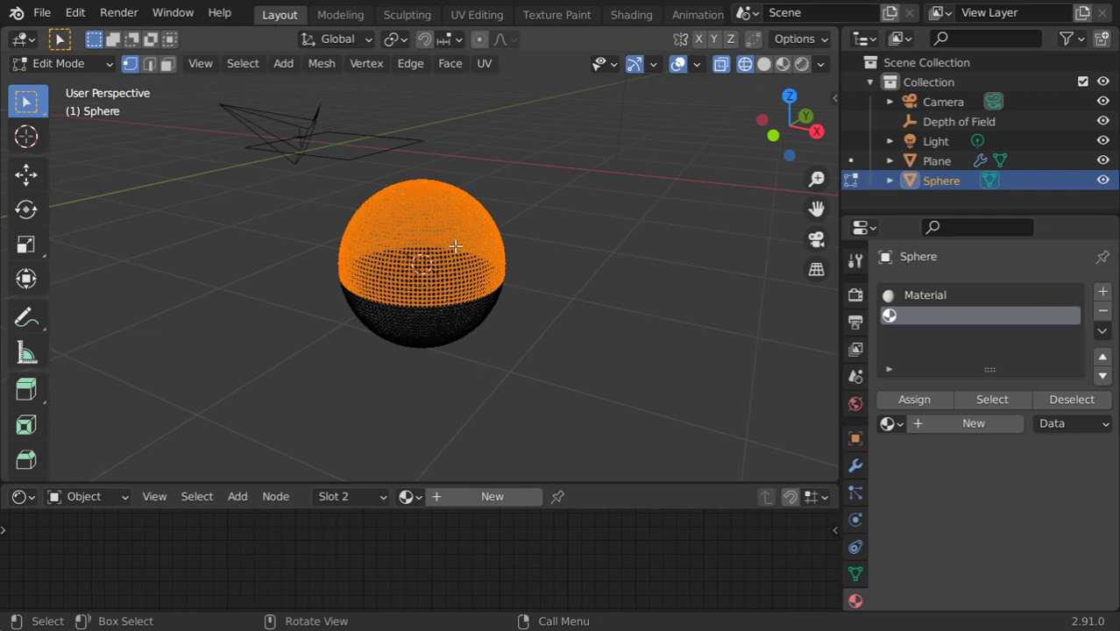
click(556, 211)
key(KP_1)
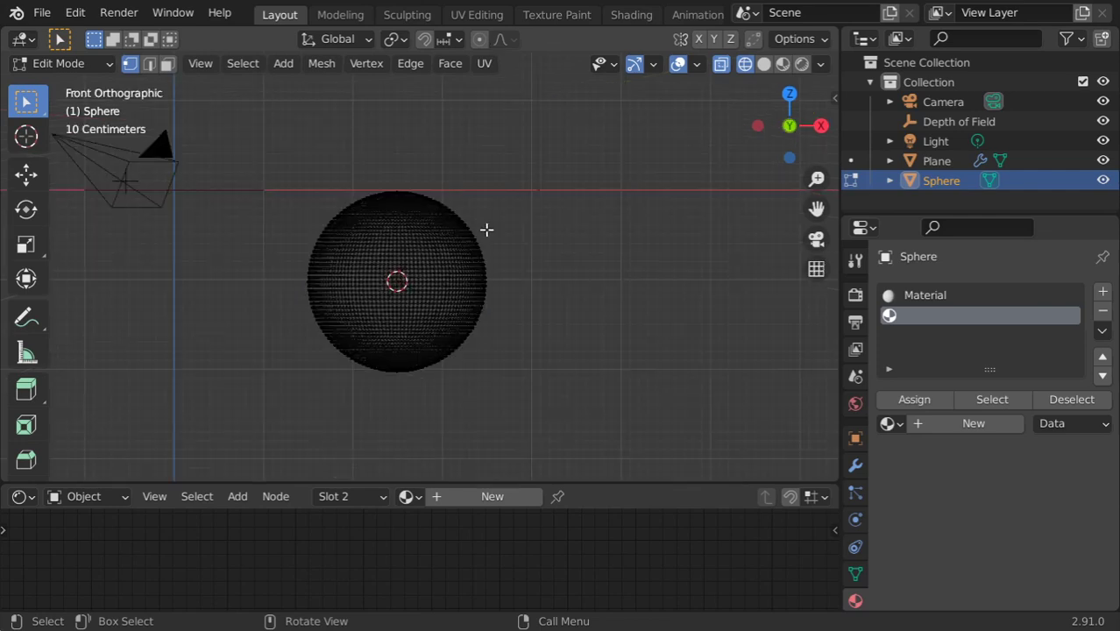
key(a)
click(487, 203)
drag(559, 156, 280, 289)
middle_drag(517, 283, 475, 301)
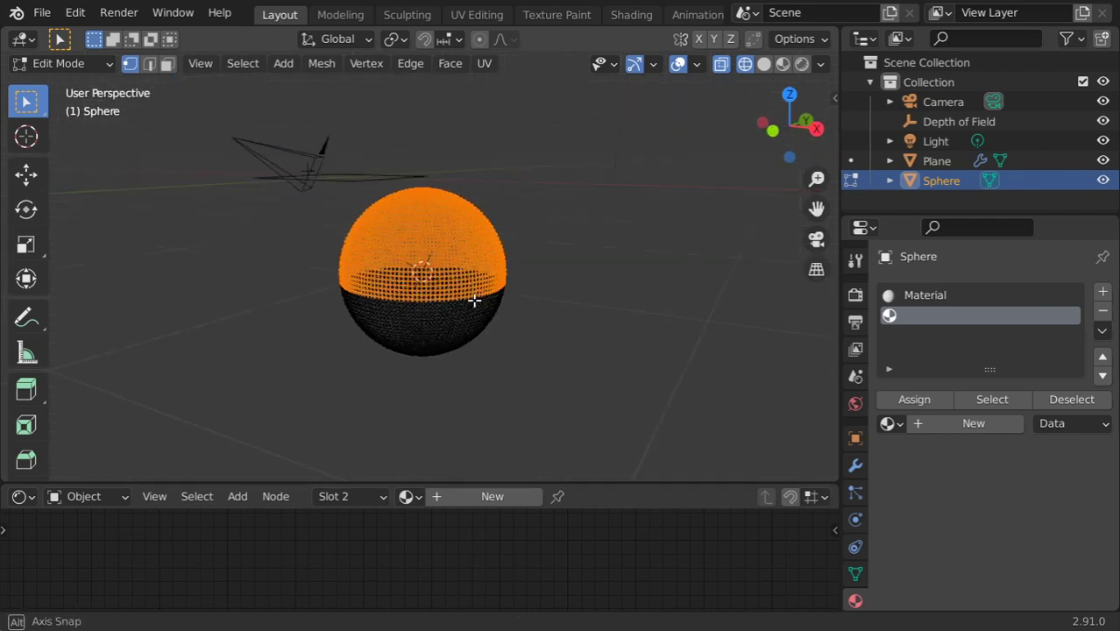
Assign the Leathered material to the selected top half and return to Object Mode
click(890, 423)
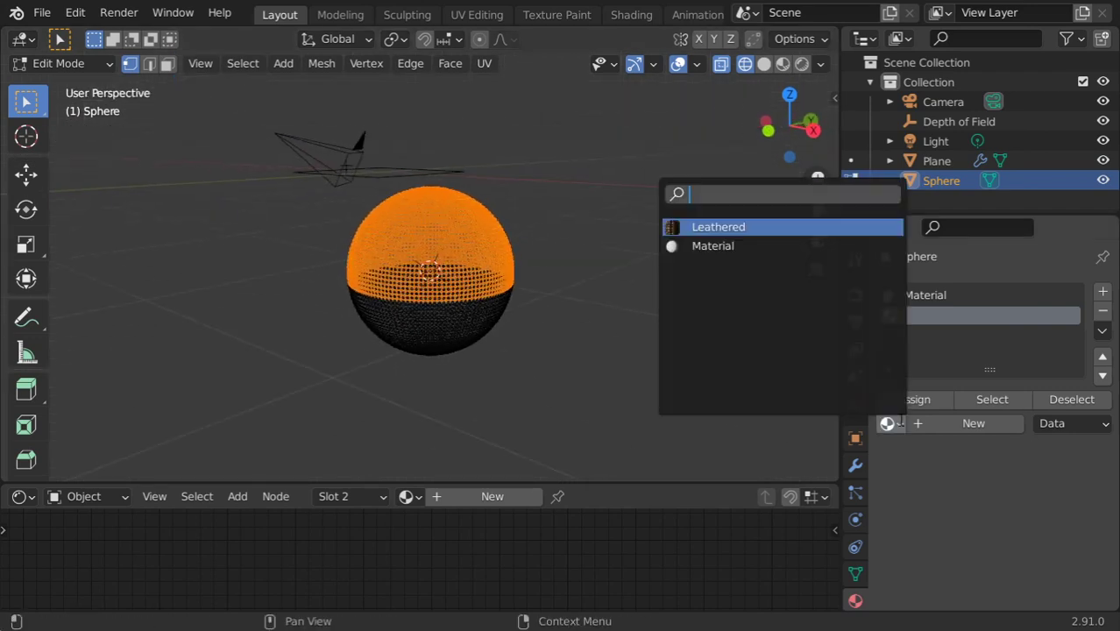
click(720, 230)
click(918, 399)
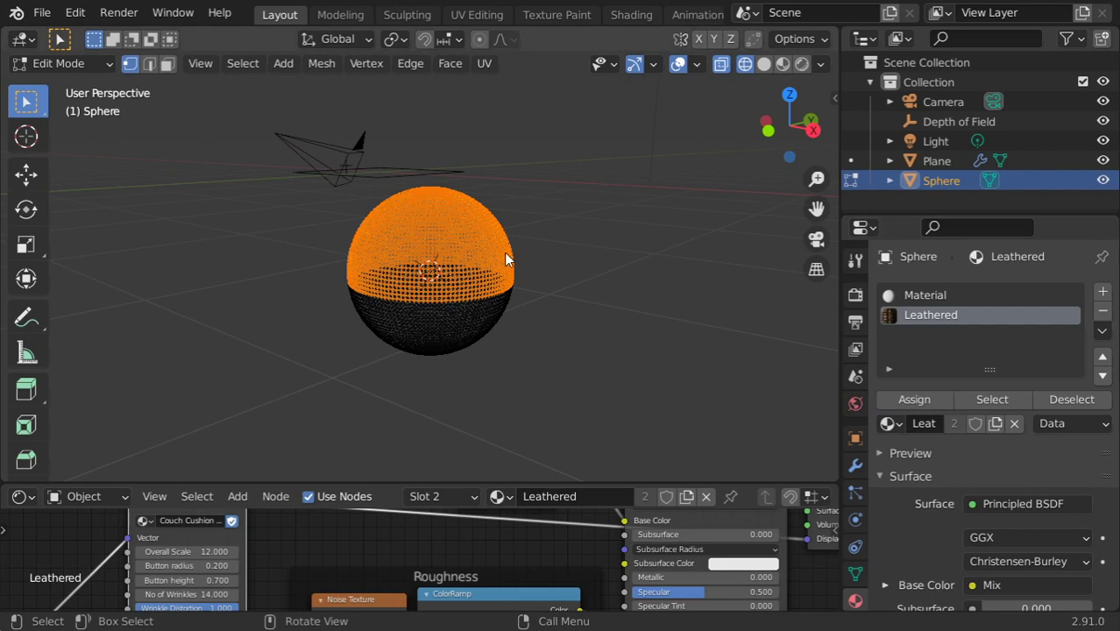
key(Tab)
key(z)
click(775, 268)
Switch the viewport to Rendered preview and orbit around the sphere
click(802, 64)
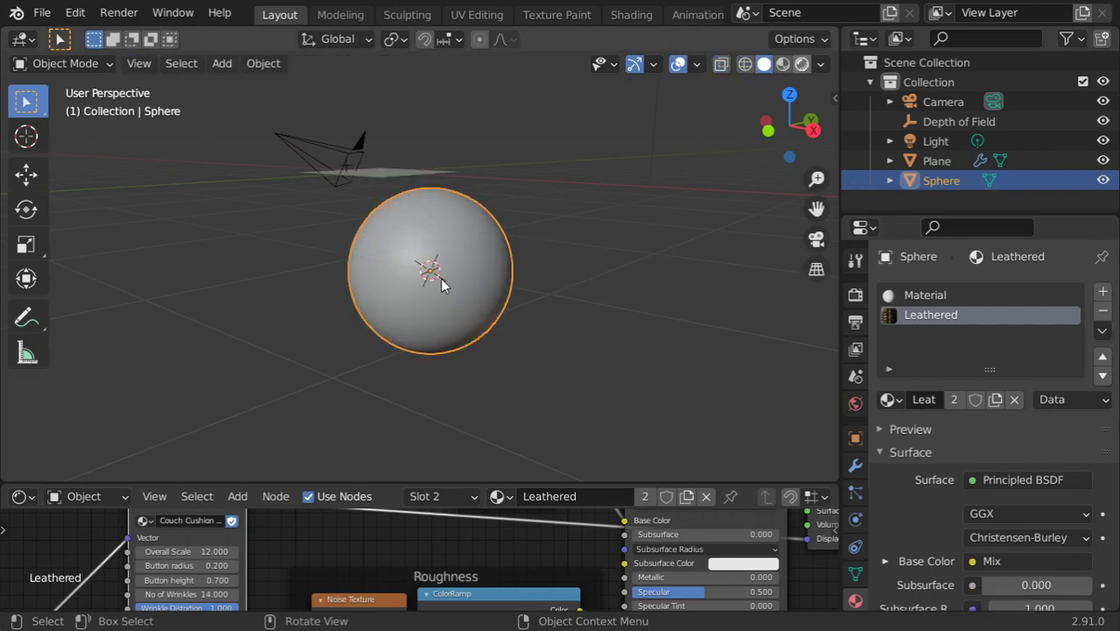
scroll(470, 243, up, 2)
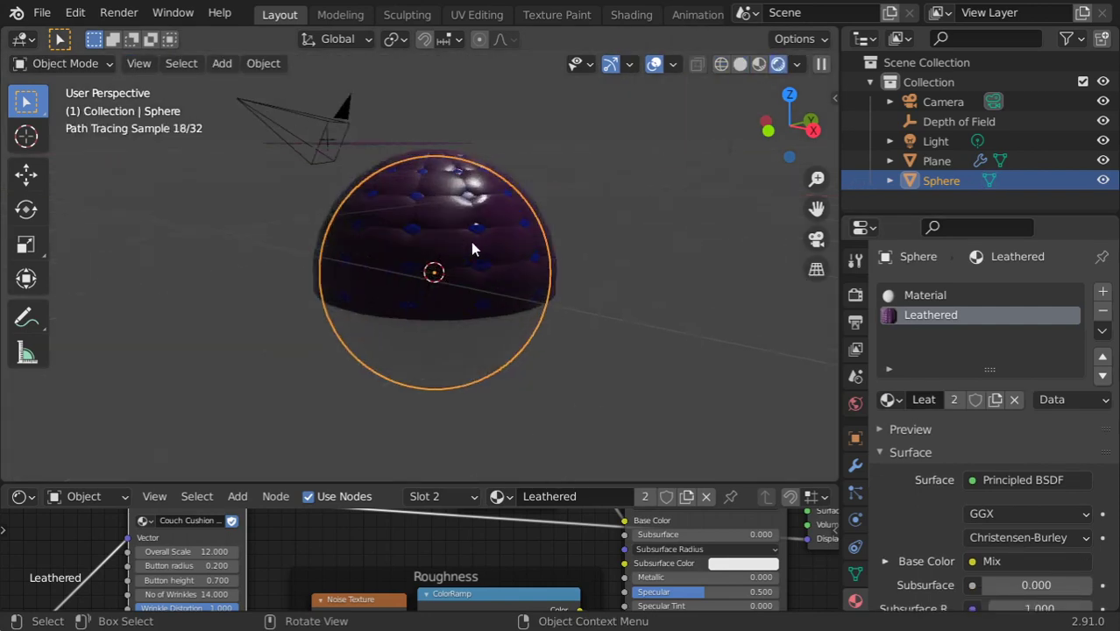
middle_drag(583, 275, 449, 278)
middle_drag(540, 252, 497, 255)
Apply the sphere's object transform and inspect it from several angles
key(ctrl+a)
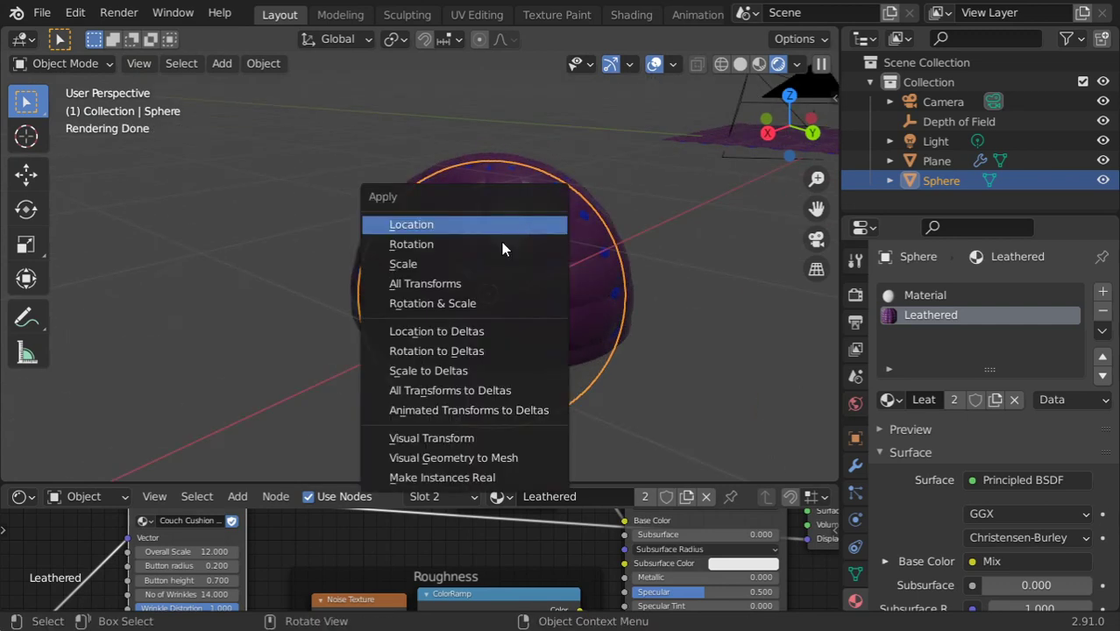
click(466, 287)
mouse_move(544, 348)
middle_down()
mouse_move(541, 281)
mouse_move(511, 357)
mouse_move(510, 402)
middle_up()
mouse_move(540, 287)
middle_down()
mouse_move(612, 266)
mouse_move(488, 317)
mouse_move(500, 426)
mouse_move(568, 222)
mouse_move(597, 180)
mouse_move(575, 237)
middle_up()
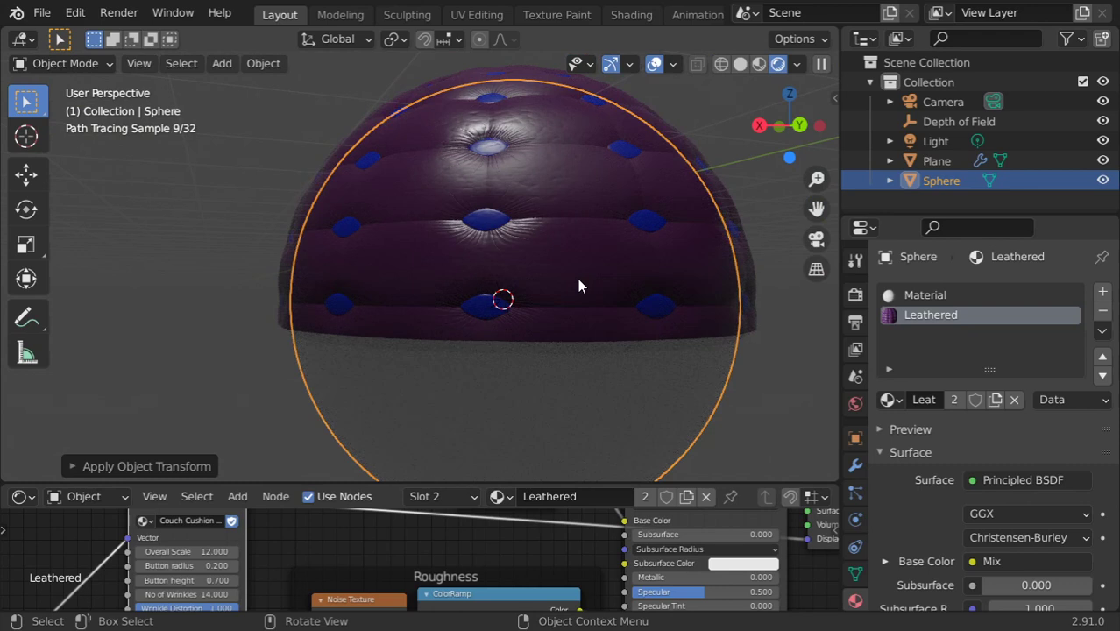
scroll(578, 279, down, 3)
mouse_move(578, 278)
middle_down()
mouse_move(591, 321)
mouse_move(552, 342)
mouse_move(608, 364)
mouse_move(488, 264)
middle_up()
scroll(483, 261, down, 3)
scroll(483, 261, down, 1)
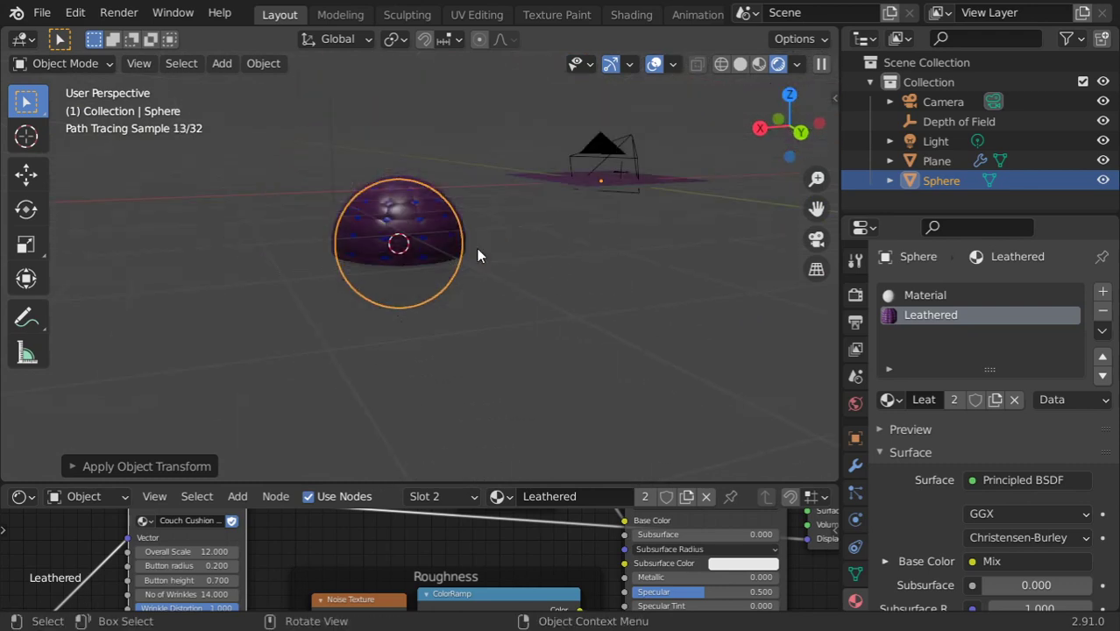
Delete the test sphere and zoom in on the purple tufted leather plane
key(x)
click(449, 224)
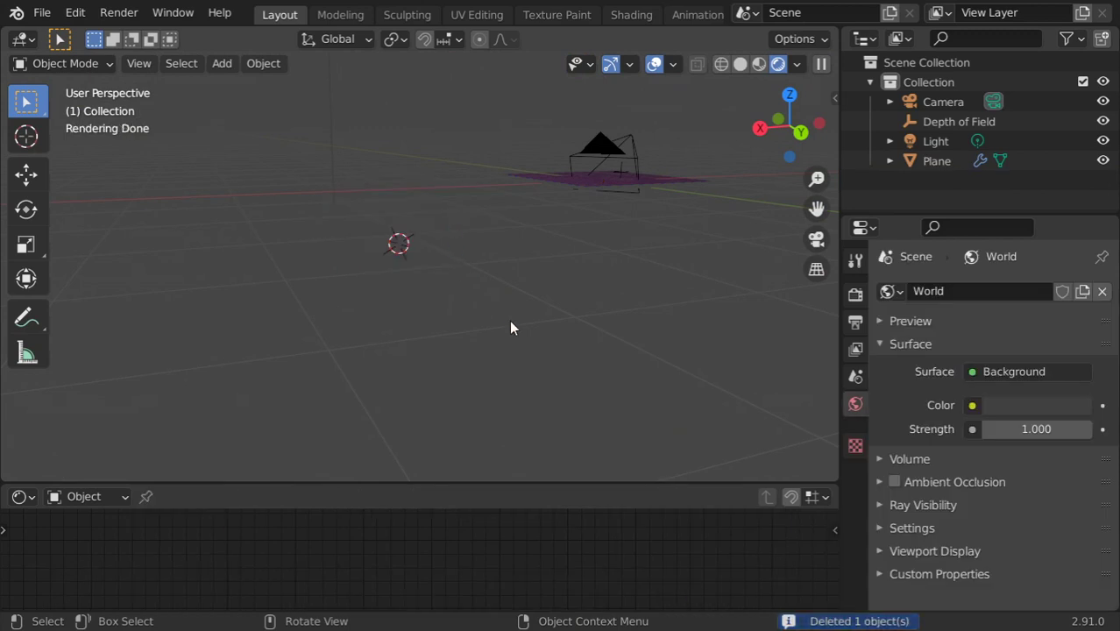
scroll(692, 262, up, 3)
mouse_move(693, 262)
middle_down()
mouse_move(593, 154)
mouse_move(335, 360)
mouse_move(534, 234)
middle_up()
scroll(335, 359, up, 2)
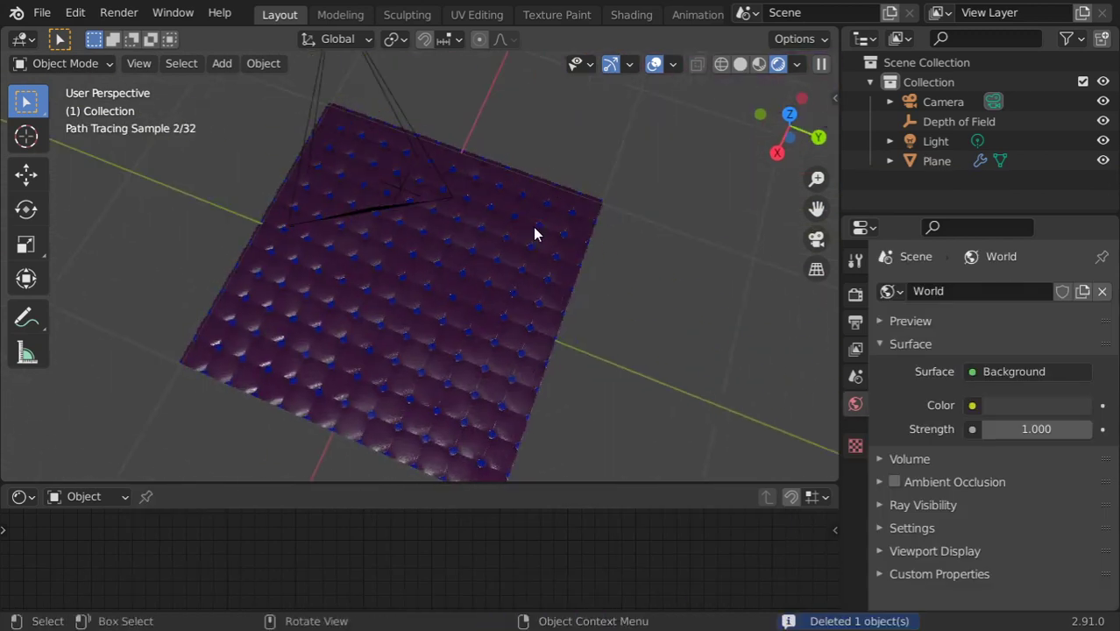
scroll(535, 234, up, 4)
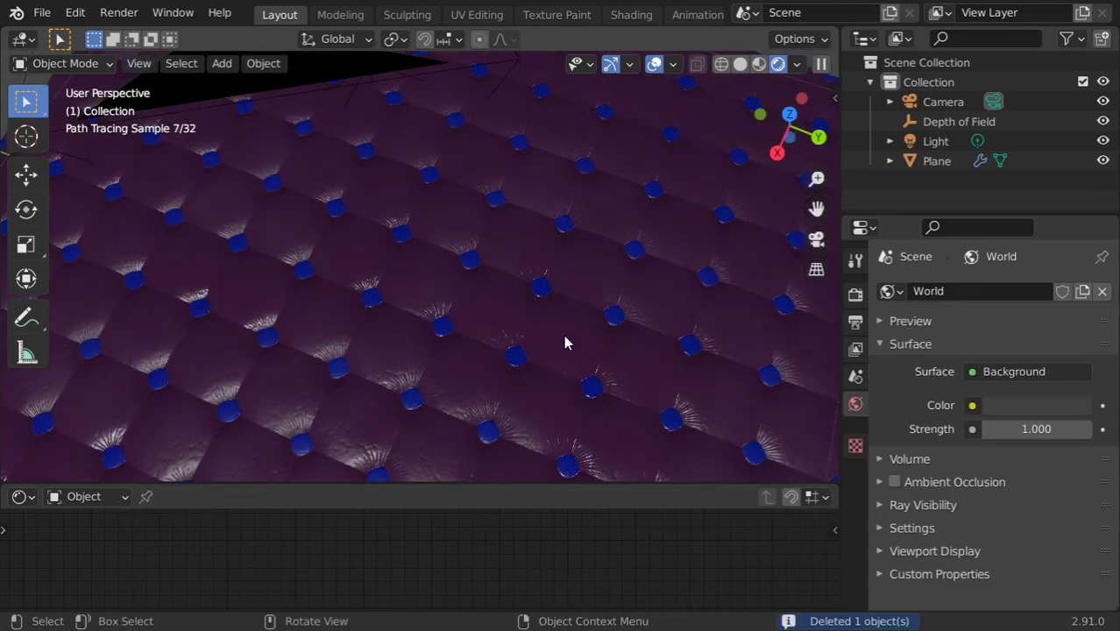